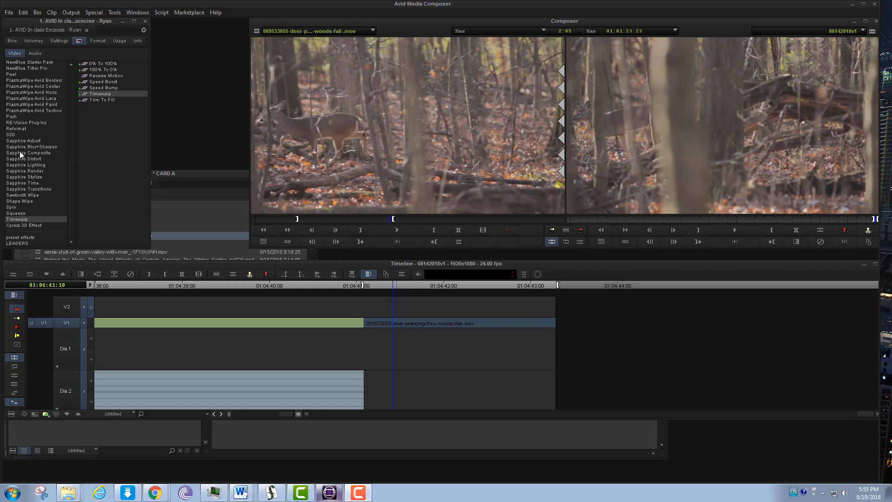
Play and scrub through the deer clip on V1 to review its motion at original speed.
left_click(352, 274)
left_click(369, 290)
key("space")
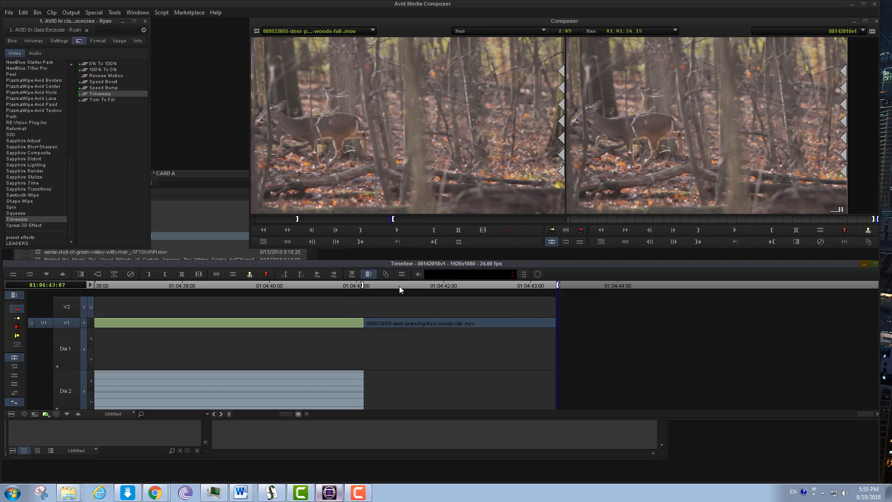
left_click(378, 289)
left_click_drag(378, 289, 503, 340)
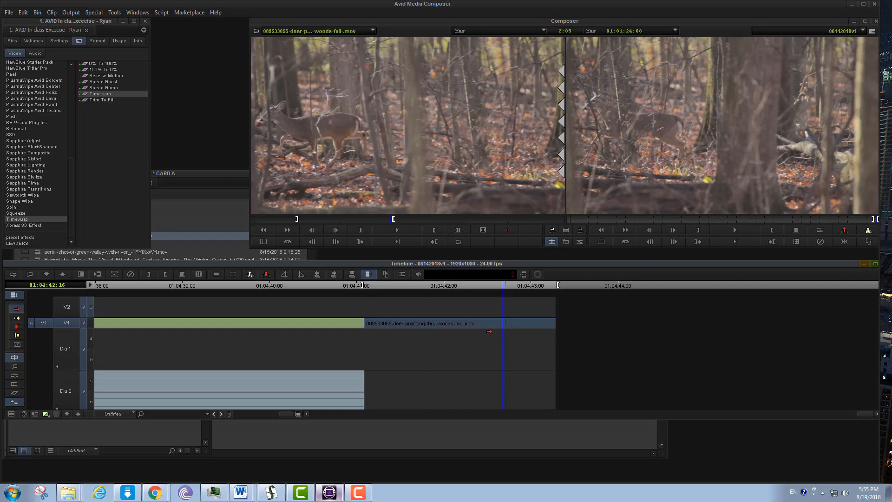
left_click(442, 286)
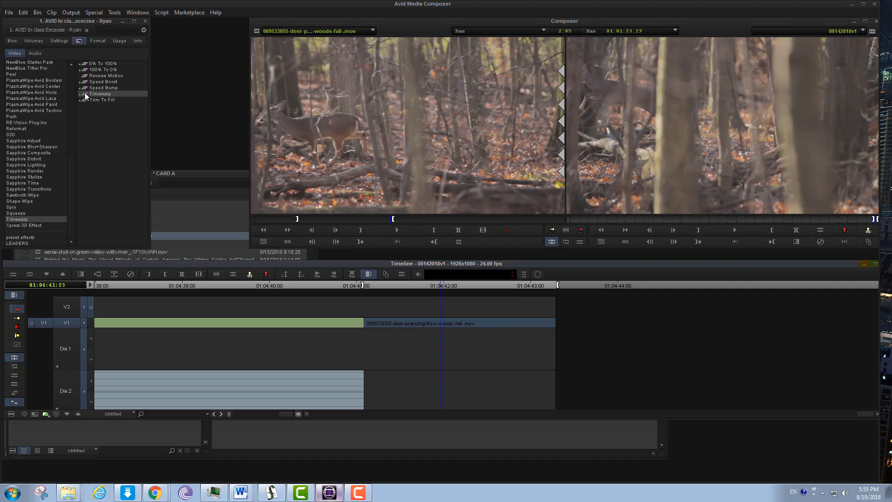
Find the Timewarp effect in the Timewarp category of the video effects and select it.
left_click(79, 41)
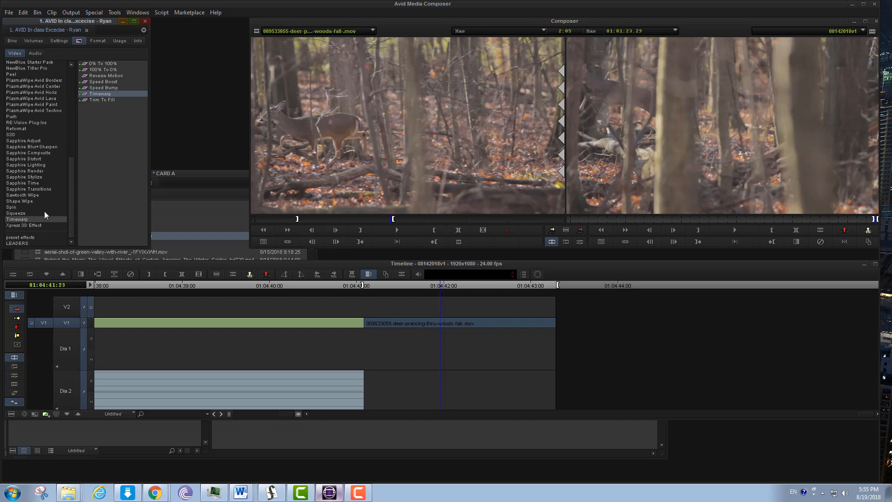
left_click(21, 220)
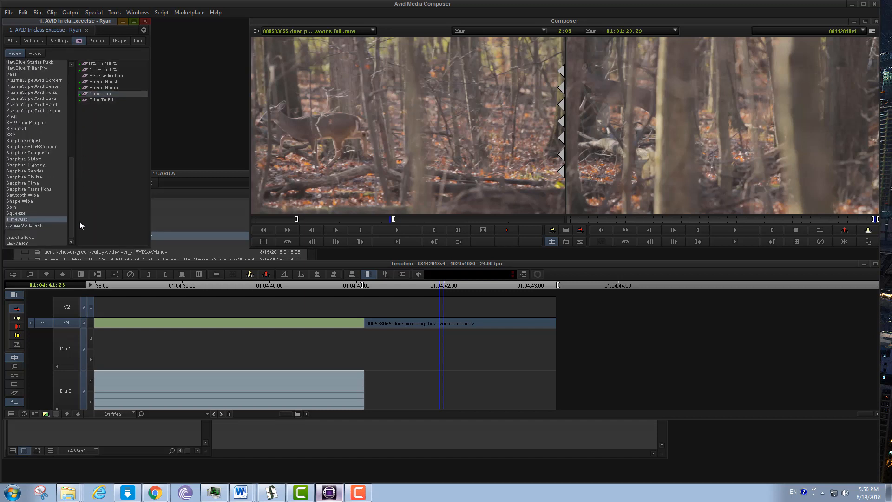
left_click(88, 96)
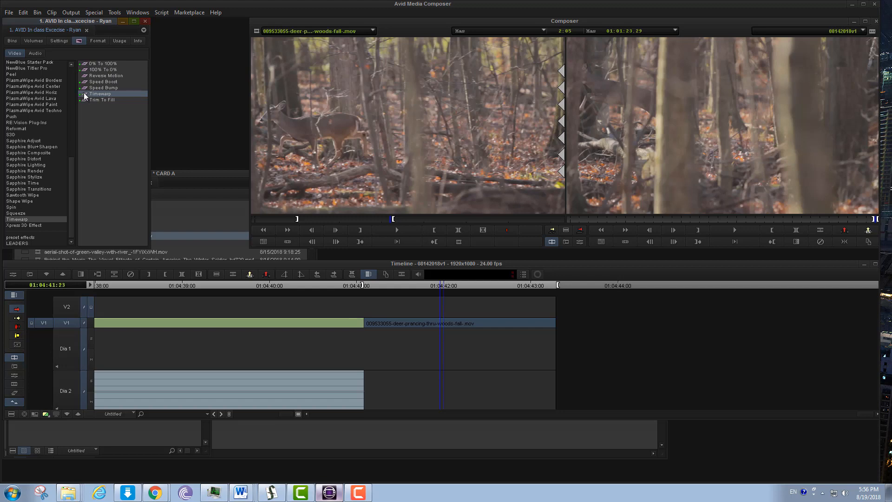
Look up the installed Media Composer version in the program information and close it.
left_click(216, 13)
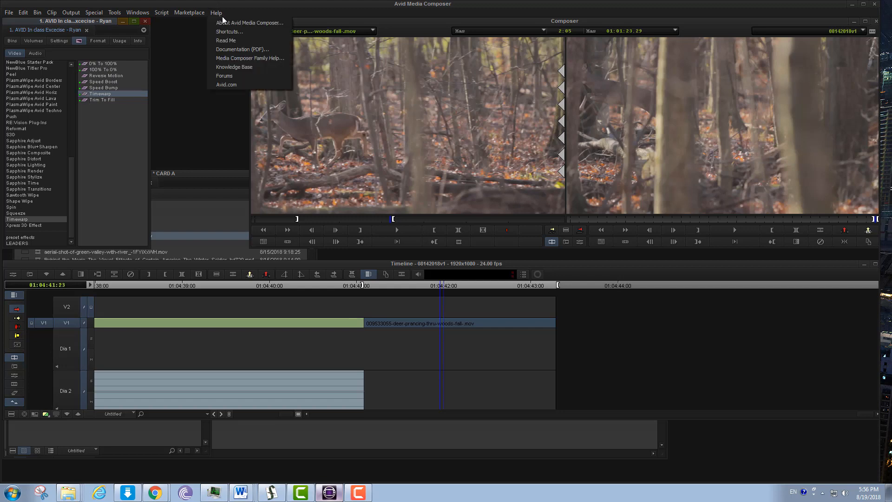
left_click(228, 25)
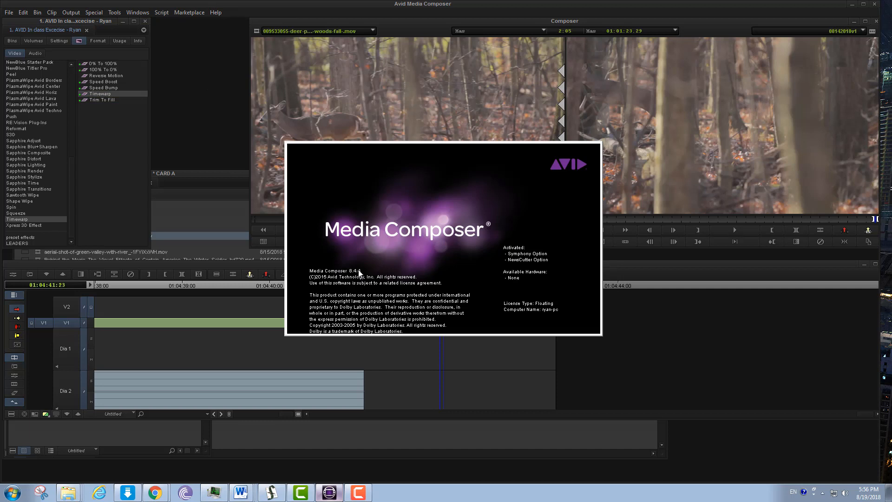
left_click(460, 227)
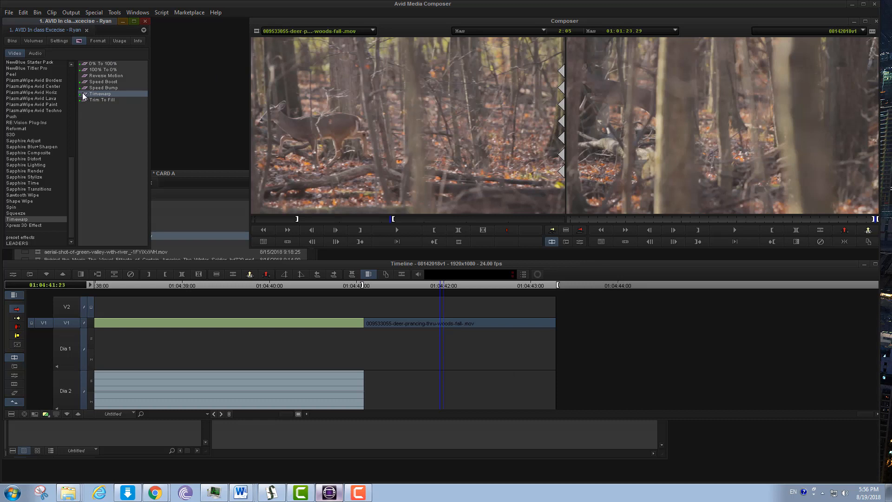
Apply the Timewarp effect to the deer clip on V1 and open the Motion Effect Editor over the project window.
left_click_drag(83, 96, 400, 323)
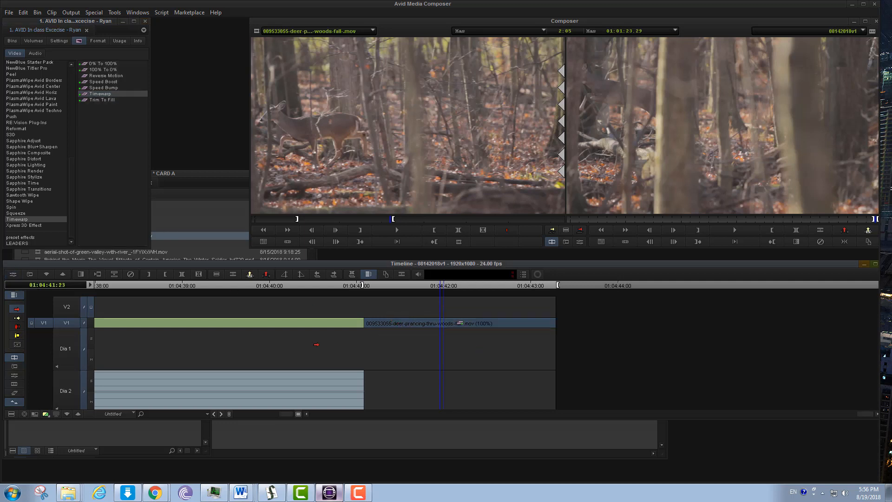
left_click(12, 274)
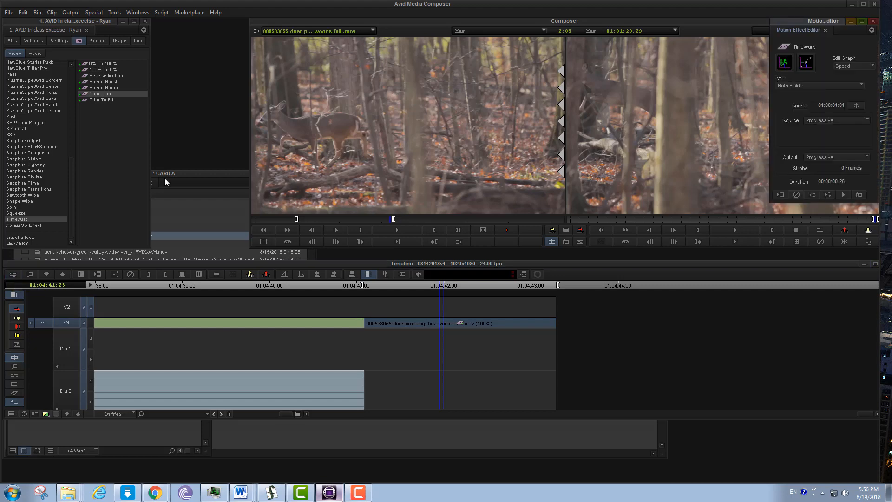
left_click_drag(799, 23, 112, 68)
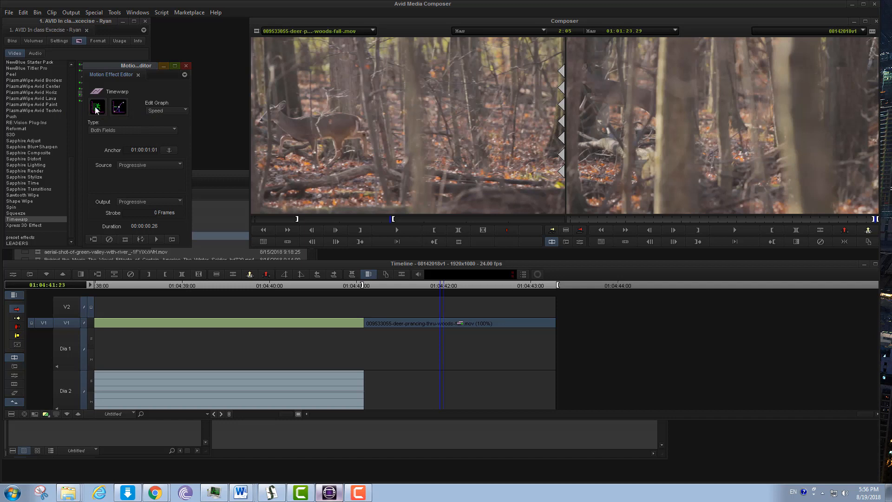
Show both the Position graph and the Speed graph of the Timewarp effect.
left_click(119, 108)
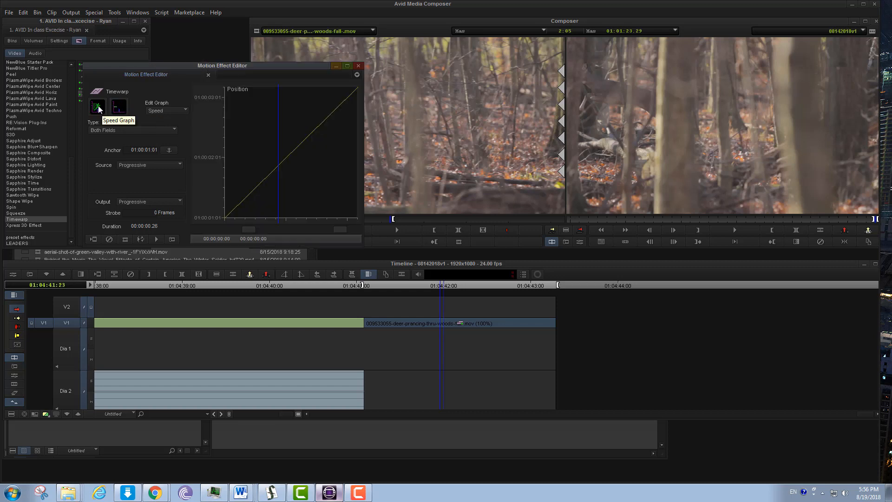
left_click(97, 107)
left_click_drag(206, 65, 145, 61)
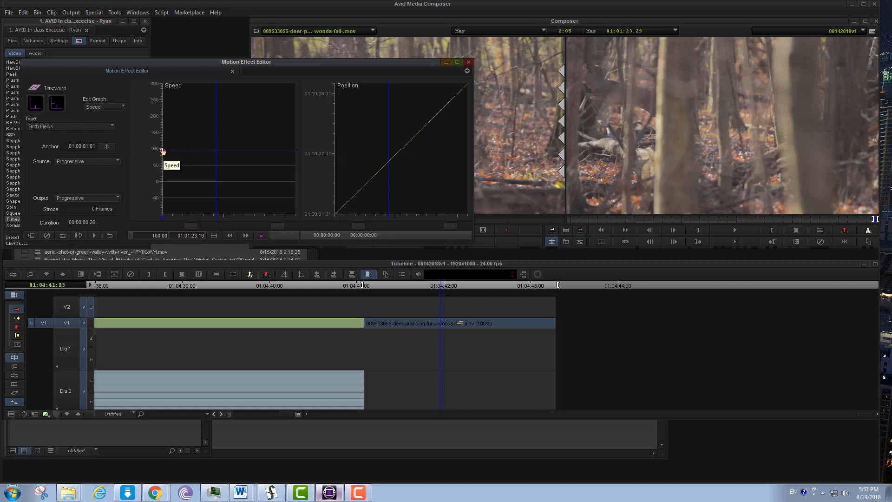
Lower the Timewarp's starting speed keyframe to 50% and play the slowed deer clip.
left_click_drag(162, 150, 162, 165)
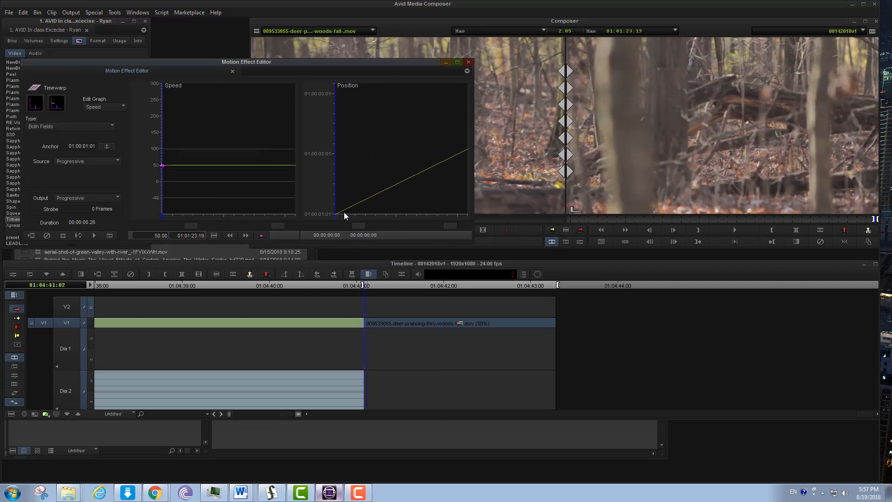
left_click_drag(359, 227, 323, 233)
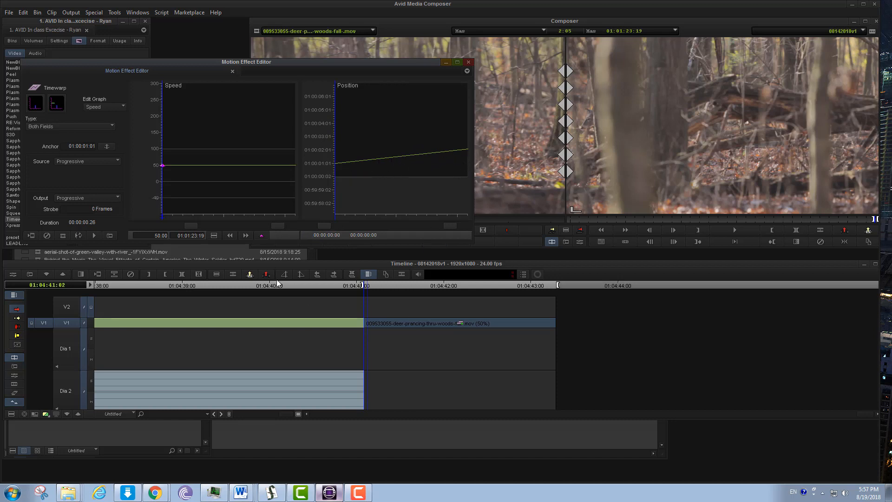
key("space")
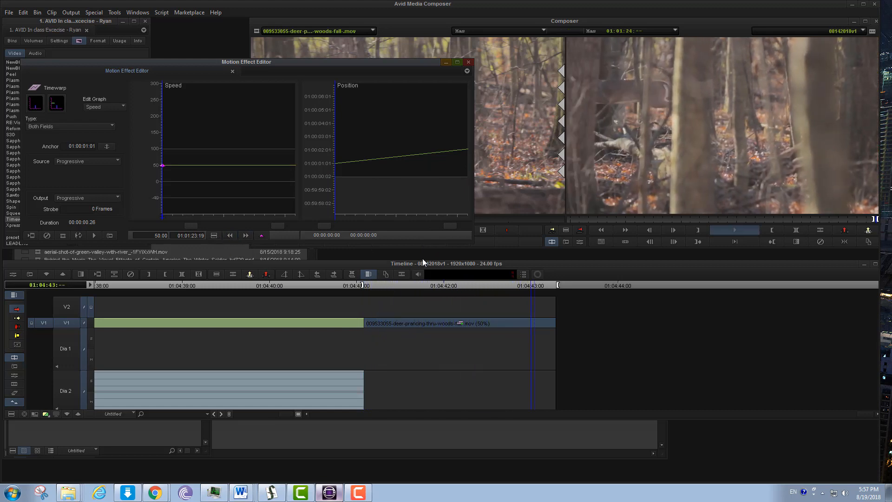
left_click(368, 284)
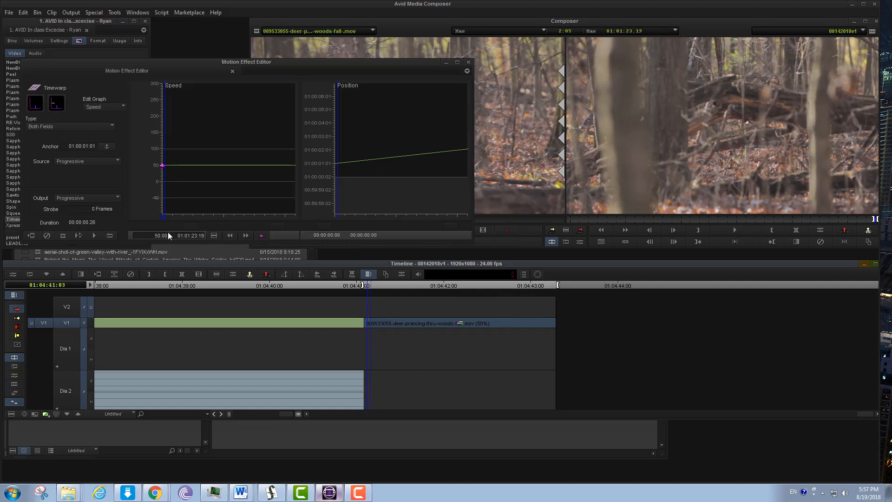
Raise the Timewarp's starting speed keyframe to about 202% and preview the sped-up deer clip.
left_click_drag(162, 165, 163, 119)
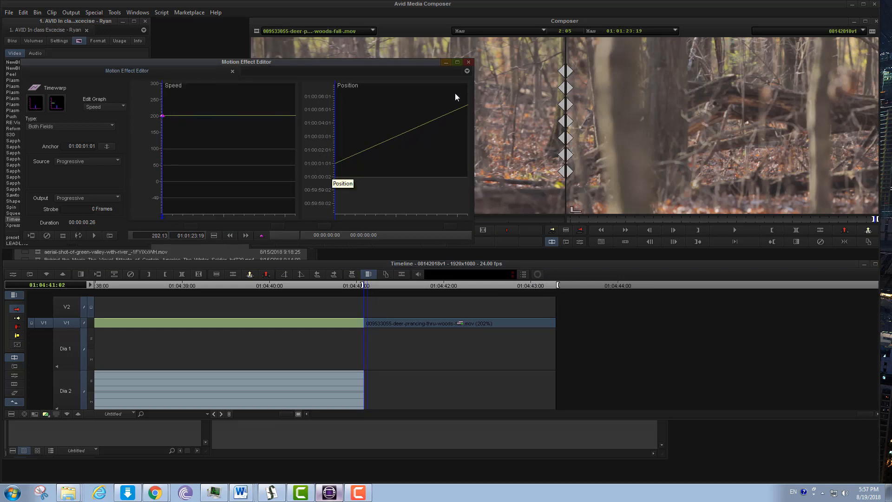
mouse_move(324, 225)
left_mouse_down()
mouse_move(308, 225)
mouse_move(404, 231)
mouse_move(314, 230)
left_mouse_up()
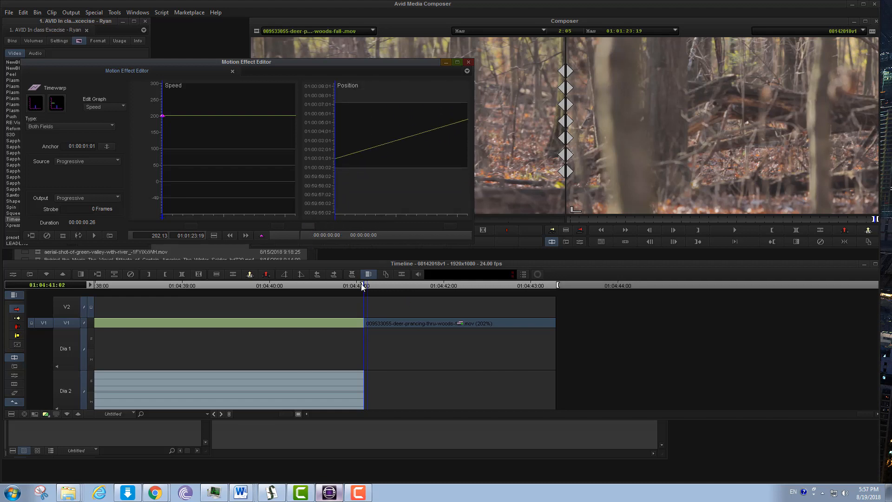
left_click(361, 284)
left_click(370, 284)
key("space")
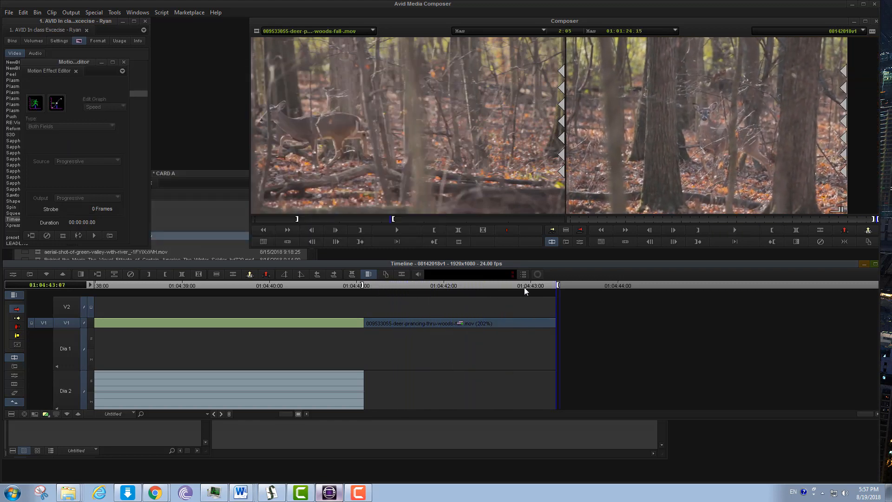
left_click(473, 286)
left_click_drag(448, 289, 367, 297)
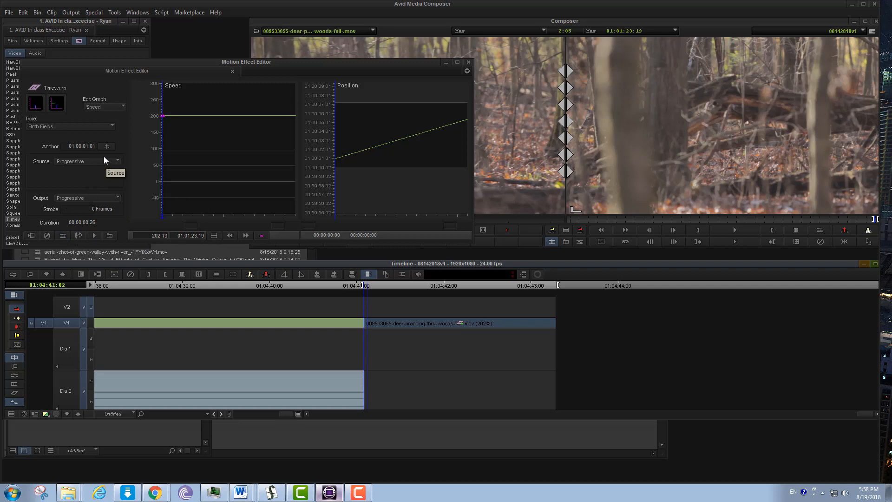
Add a second speed keyframe at timeline position 01:04:41:17, lower it to 50%, and preview the speed ramp from the clip's start.
left_click(103, 127)
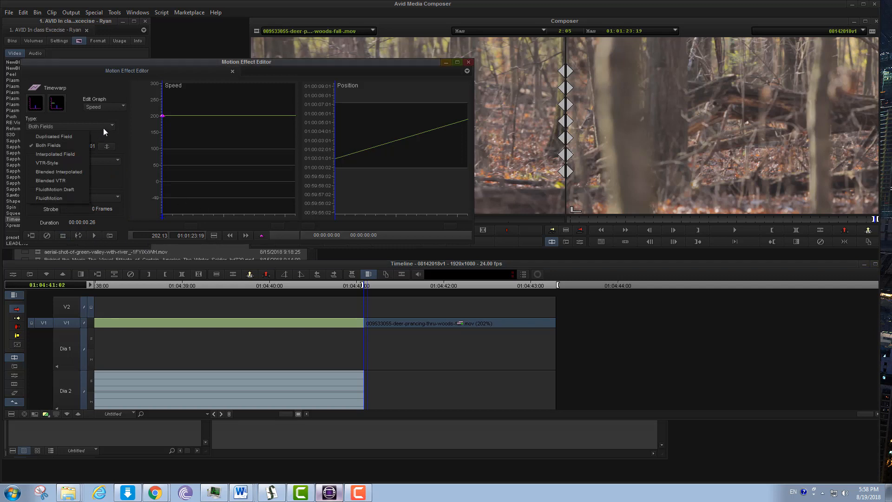
left_click(233, 104)
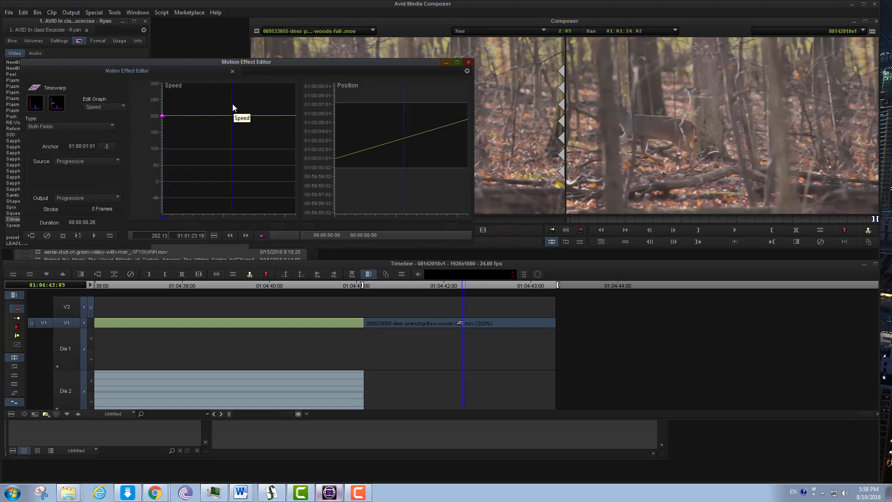
left_click_drag(233, 105, 203, 114)
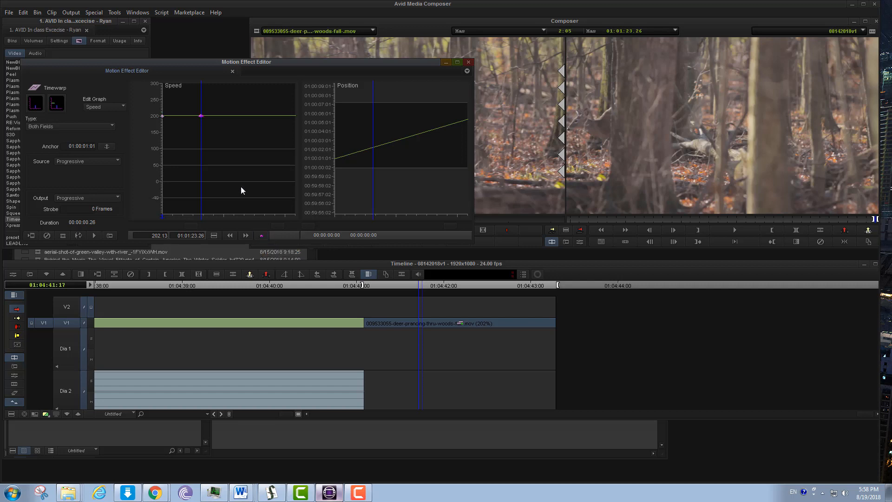
left_click(201, 117)
left_click_drag(201, 117, 203, 169)
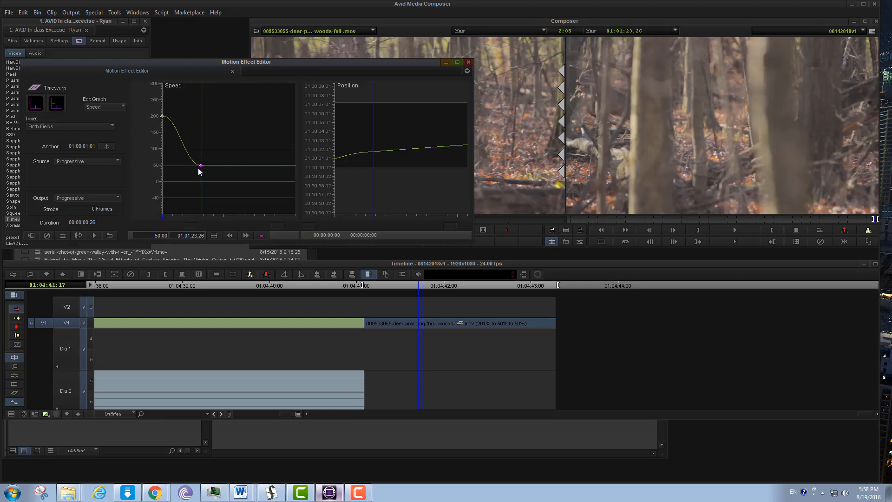
left_click(366, 285)
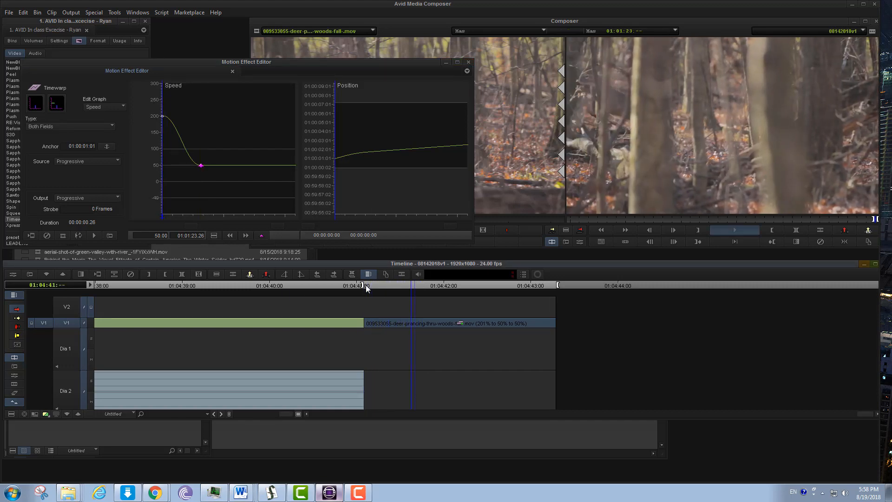
mouse_move(367, 285)
left_mouse_down()
mouse_move(406, 283)
mouse_move(378, 286)
left_mouse_up()
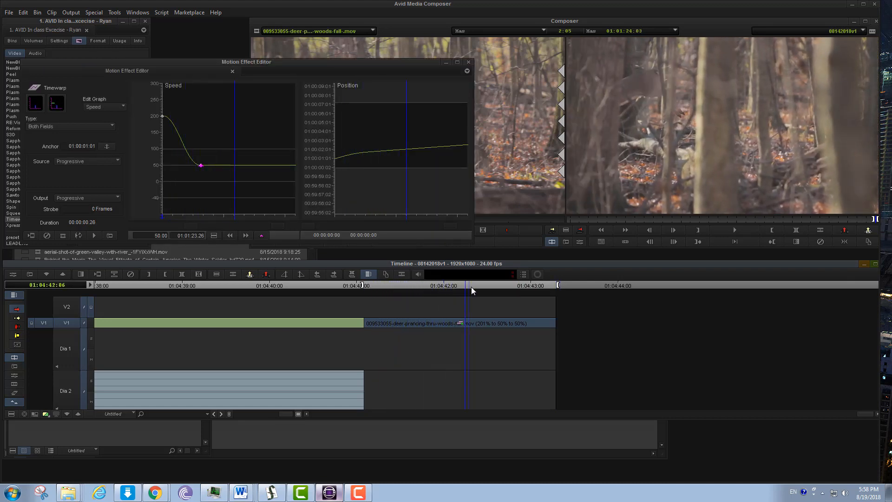
left_click_drag(472, 290, 494, 290)
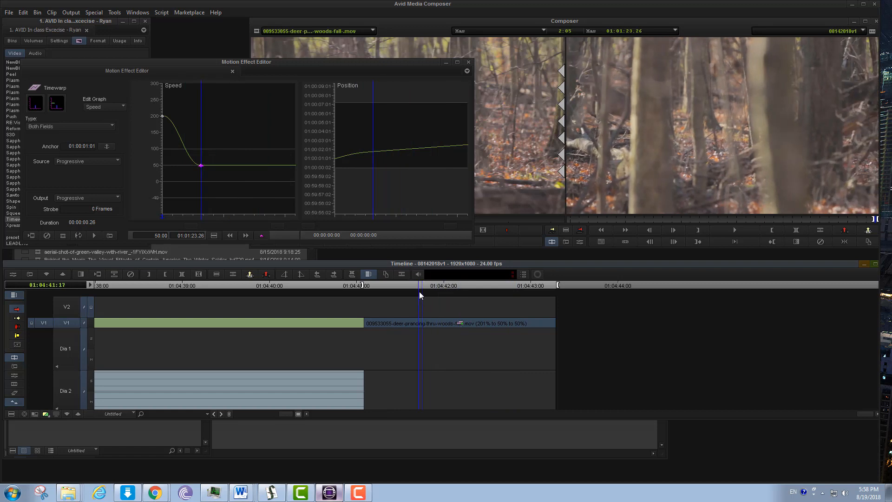
key("space")
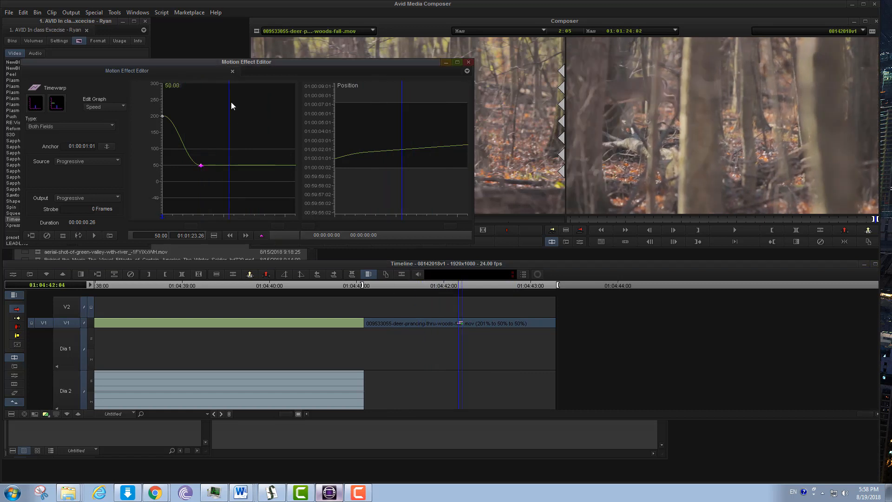
Add a third speed keyframe at timeline position 01:04:42:10, raise it to 100%, and play the deer clip to check the ramp.
key("space")
left_click(262, 236)
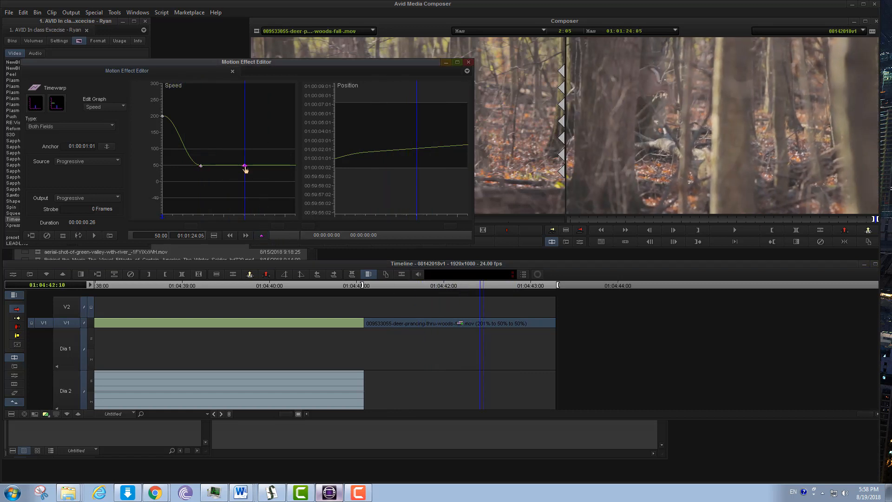
left_click_drag(244, 165, 246, 152)
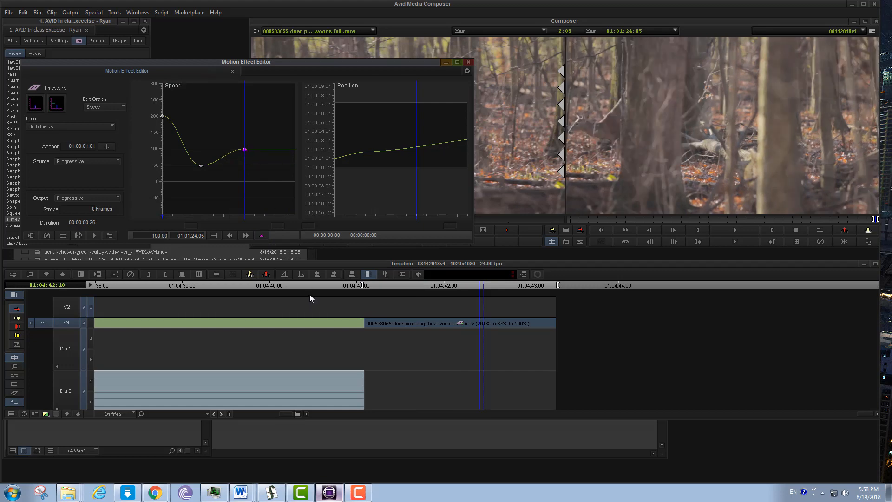
left_click_drag(361, 284, 368, 285)
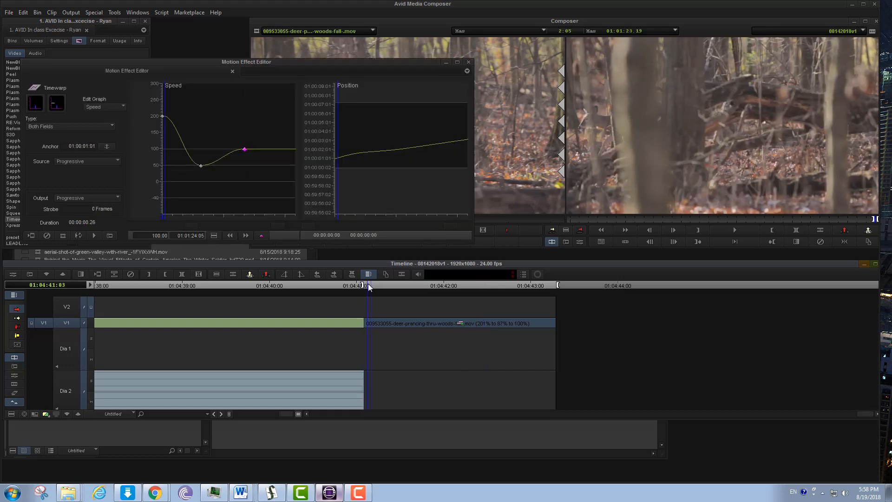
key("space")
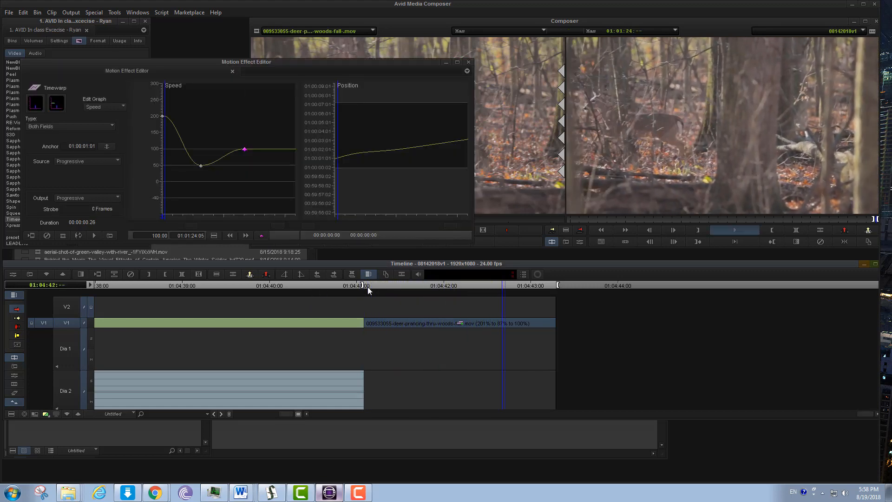
left_click_drag(367, 286, 430, 284)
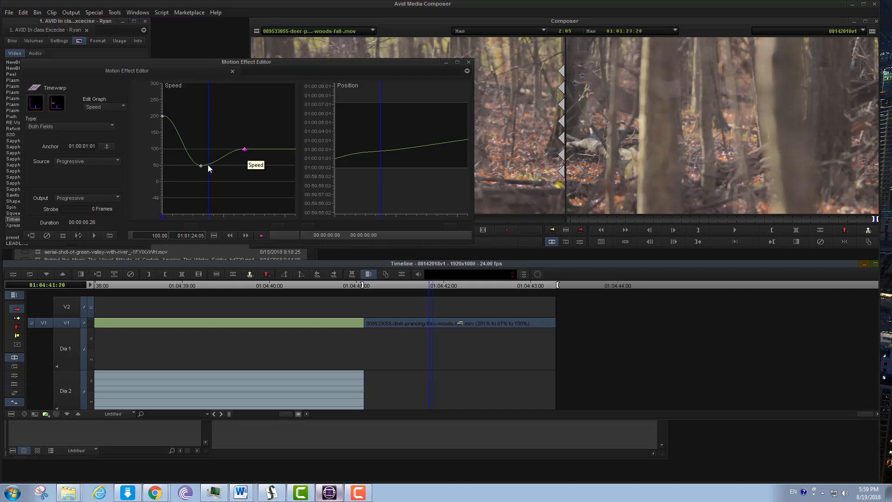
Add a speed keyframe at timeline position 01:04:41:20, raise it to 100%, move it close beside the 50% keyframe, and play the clip.
left_click(261, 235)
left_click_drag(208, 166, 208, 149)
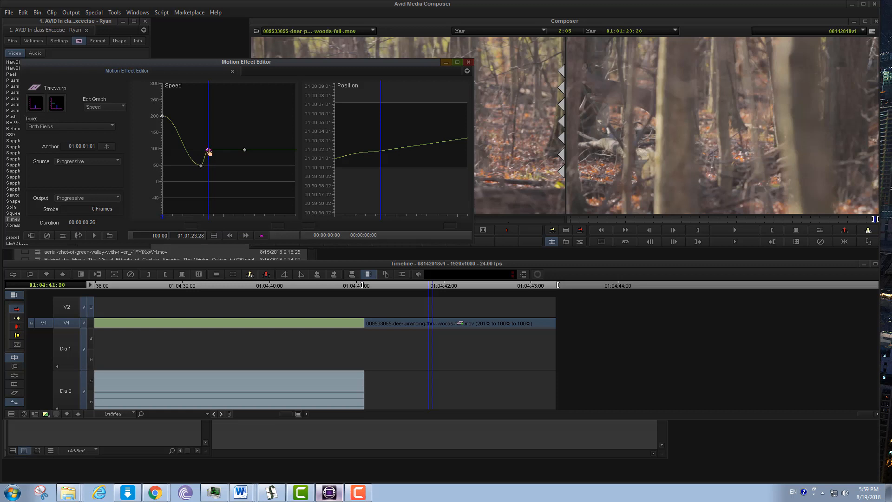
left_click_drag(209, 151, 202, 152)
mouse_move(209, 151)
left_mouse_down()
mouse_move(229, 151)
mouse_move(199, 150)
mouse_move(235, 153)
mouse_move(203, 151)
left_mouse_up()
key("space")
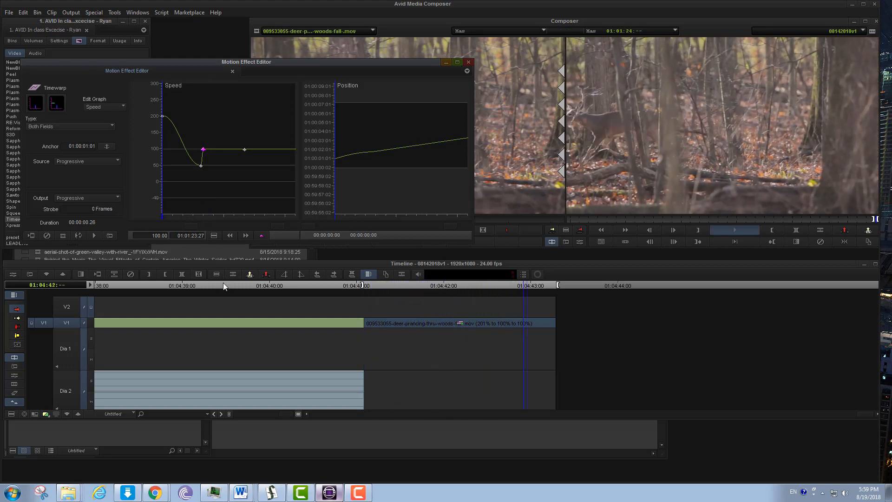
Park the playhead at 01:04:41:06 and try Shelf, followed by Linear interpolation, on the Timewarp's speed graph.
left_click(379, 285)
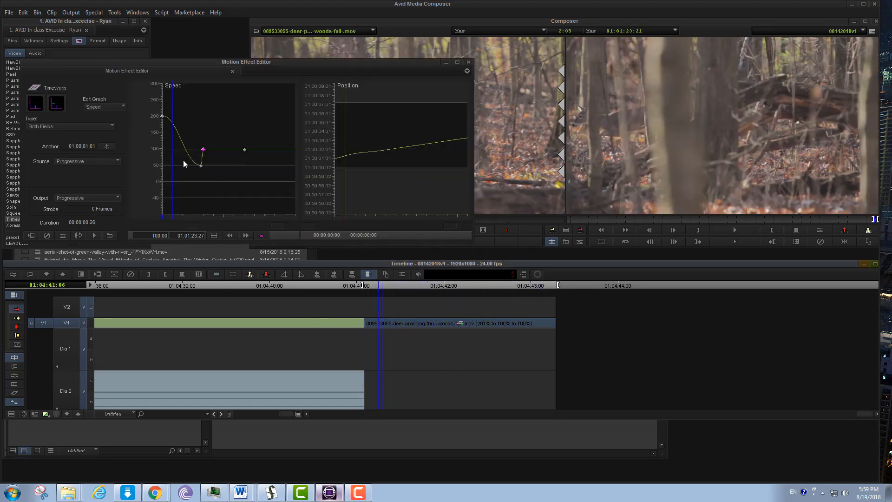
right_click(222, 164)
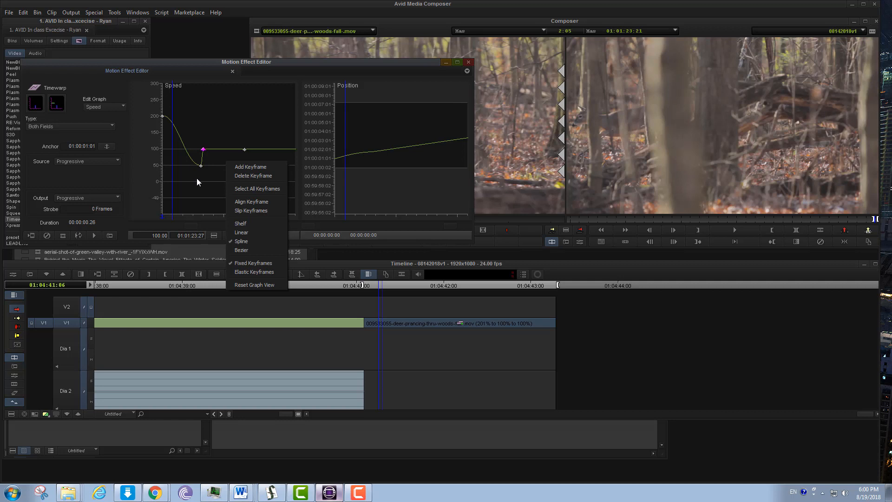
left_click(249, 231)
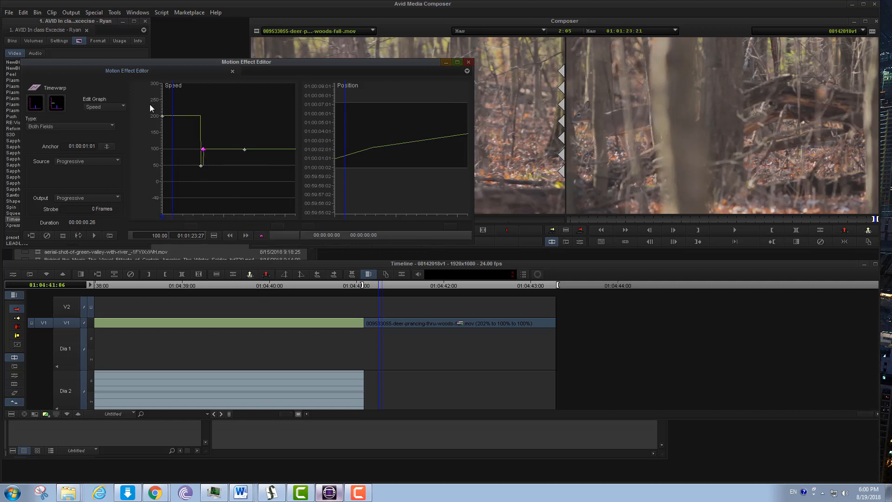
right_click(232, 167)
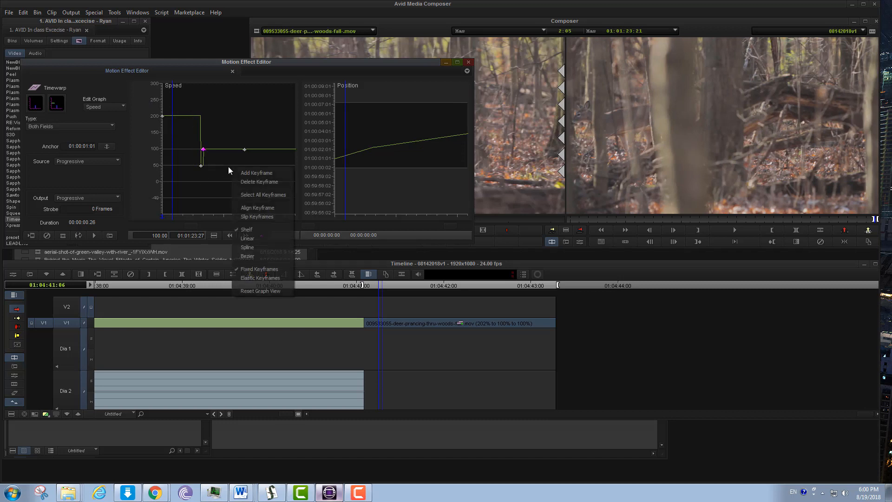
left_click(254, 236)
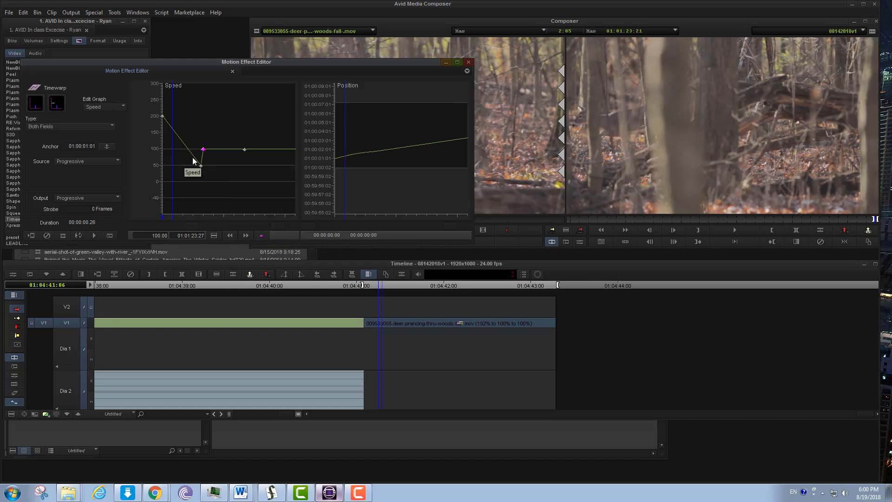
Try Spline interpolation on the speed graph, switch it to Bezier, and pull the selected keyframe's outgoing handle upward.
right_click(244, 176)
left_click(275, 255)
right_click(216, 175)
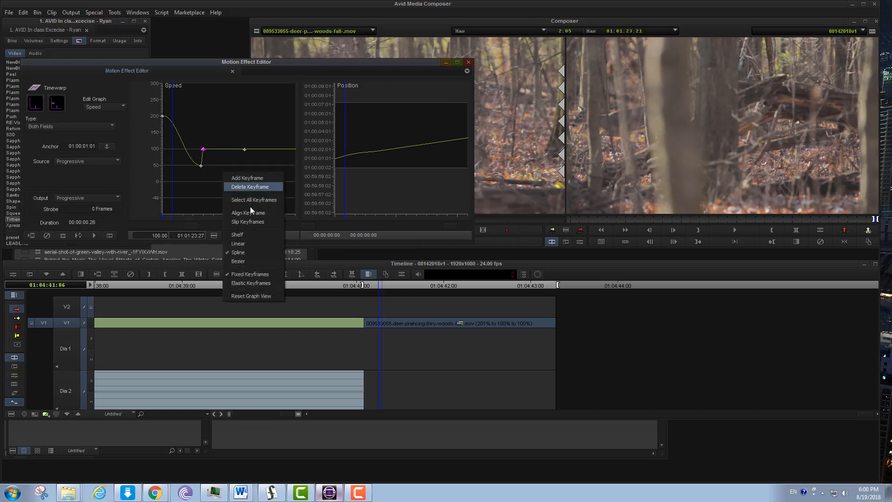
left_click(250, 261)
mouse_move(221, 153)
left_mouse_down()
mouse_move(220, 160)
mouse_move(210, 116)
mouse_move(227, 206)
mouse_move(215, 145)
mouse_move(247, 119)
mouse_move(215, 136)
mouse_move(224, 159)
mouse_move(184, 170)
mouse_move(233, 149)
mouse_move(225, 161)
mouse_move(219, 136)
left_mouse_up()
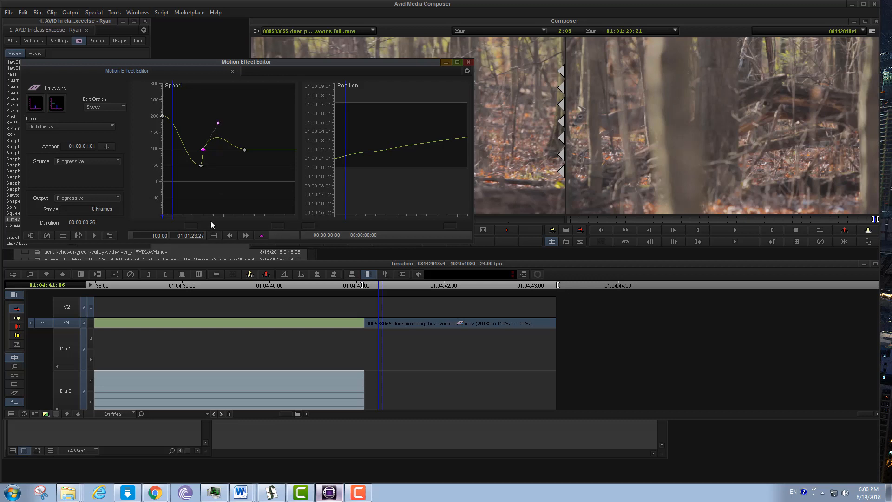
Set the speed graph's interpolation to Linear and the Timewarp's type to Interpolated Field.
right_click(214, 184)
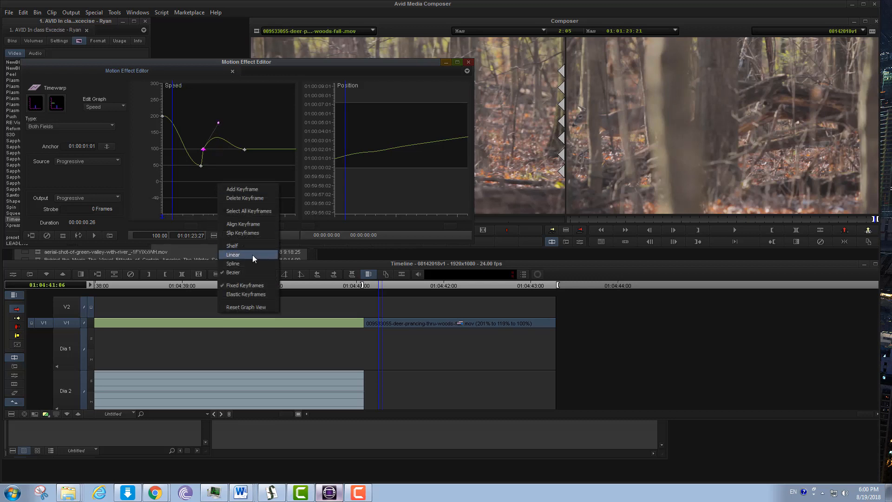
left_click(252, 254)
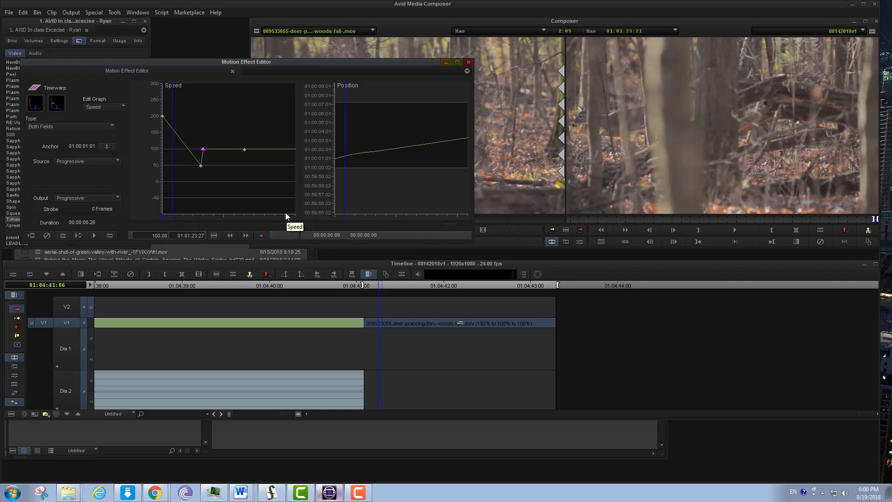
left_click(61, 127)
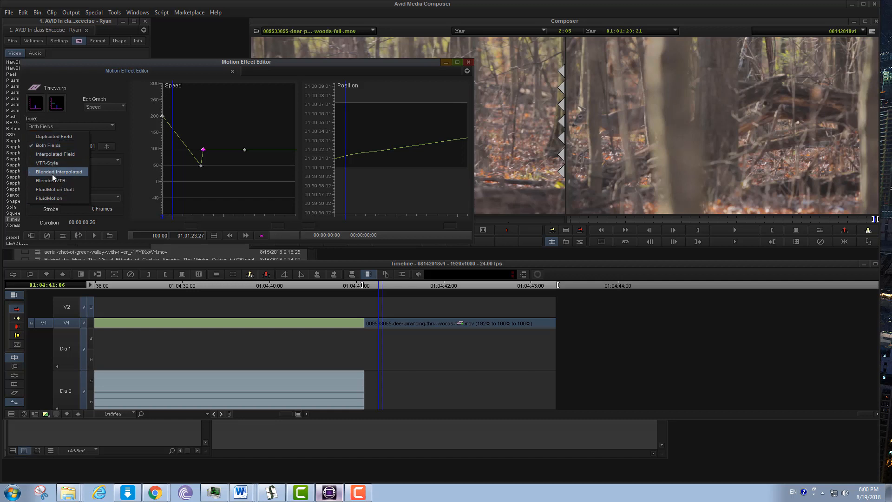
left_click(74, 154)
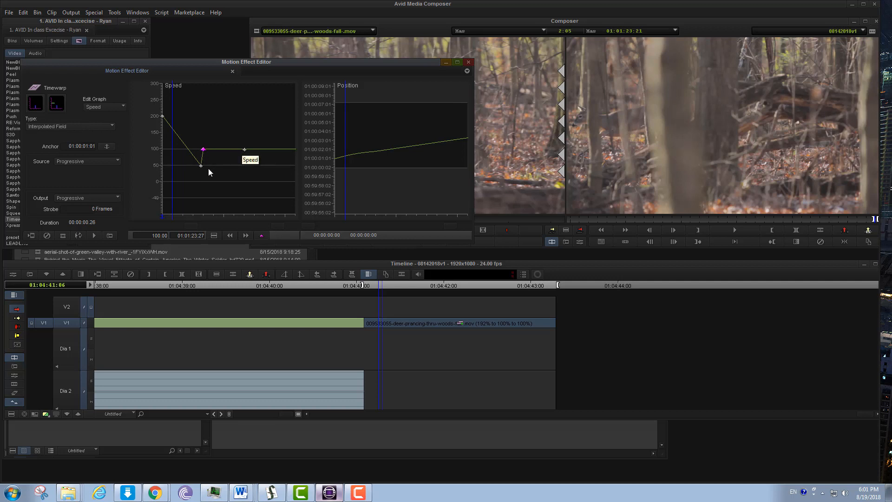
Change the Timewarp's type to Duplicated Field and check the output format options, keeping Progressive.
left_click(52, 127)
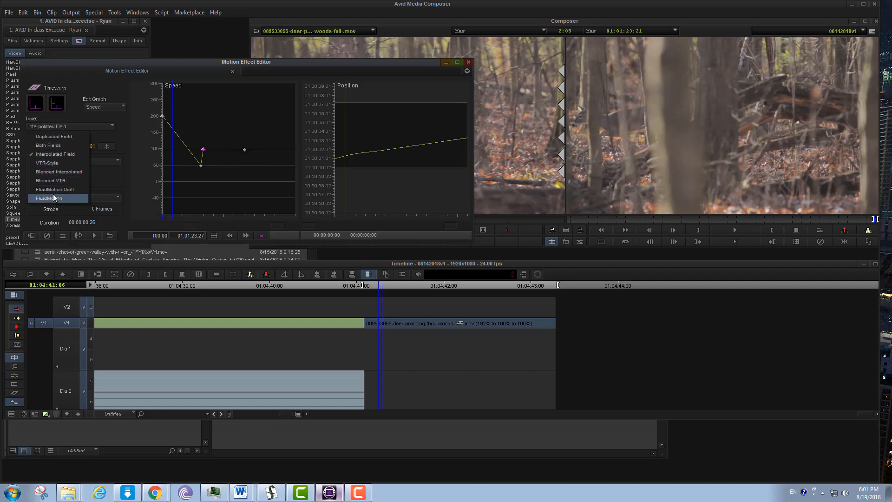
left_click(62, 136)
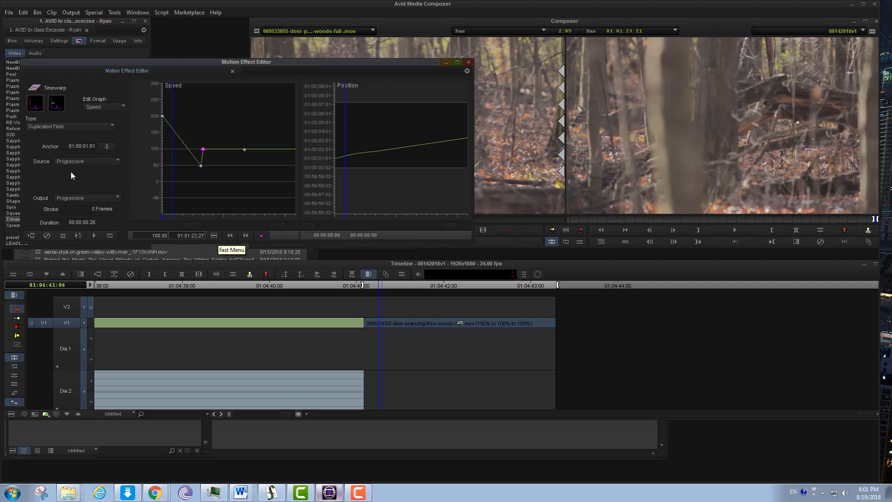
left_click(91, 199)
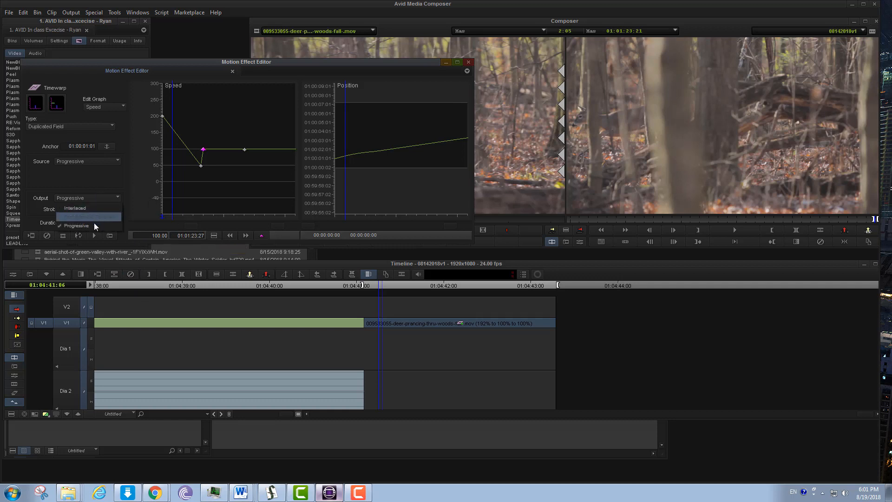
left_click(84, 175)
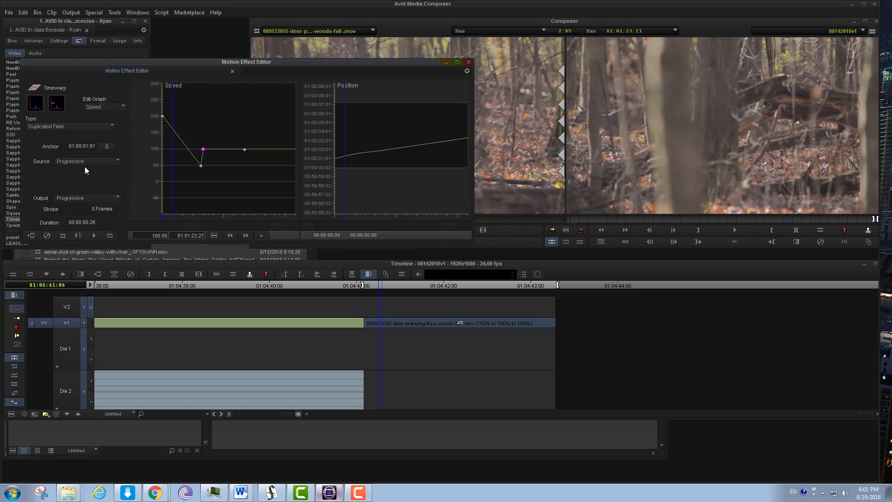
Render the deer clip's Timewarp effect, picking the target drive for the render.
left_click(33, 235)
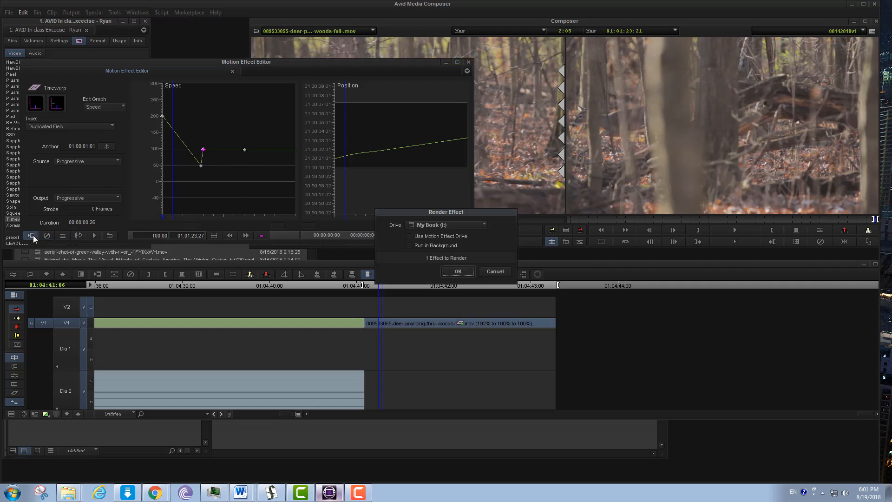
left_click(483, 225)
left_click(444, 319)
left_click(449, 272)
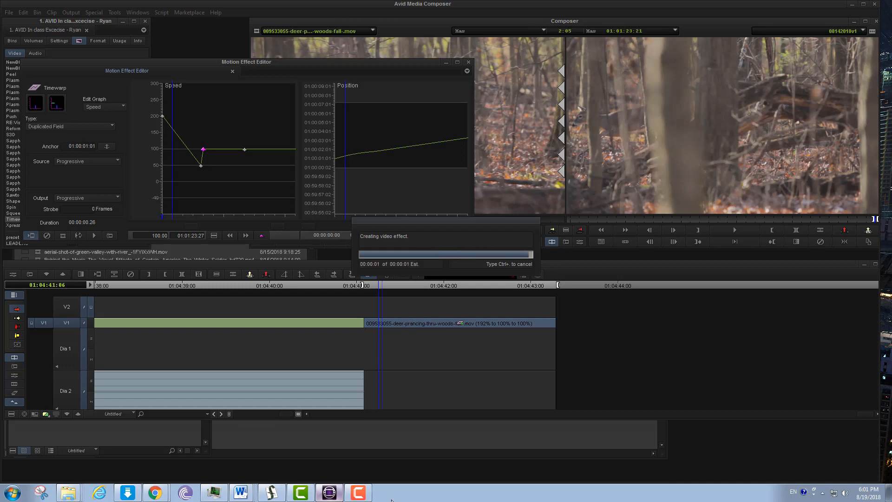
Play the rendered deer clip from its start and park the playhead at 01:04:41:16.
left_click(354, 285)
key("space")
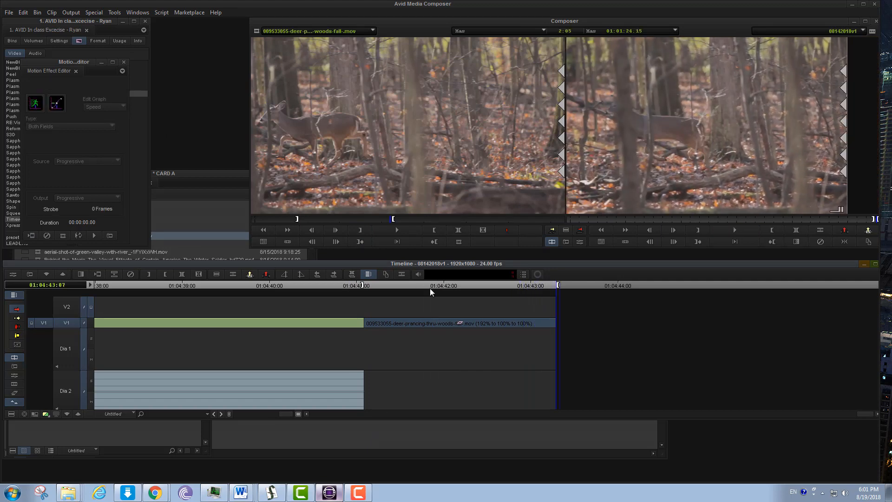
left_click(415, 287)
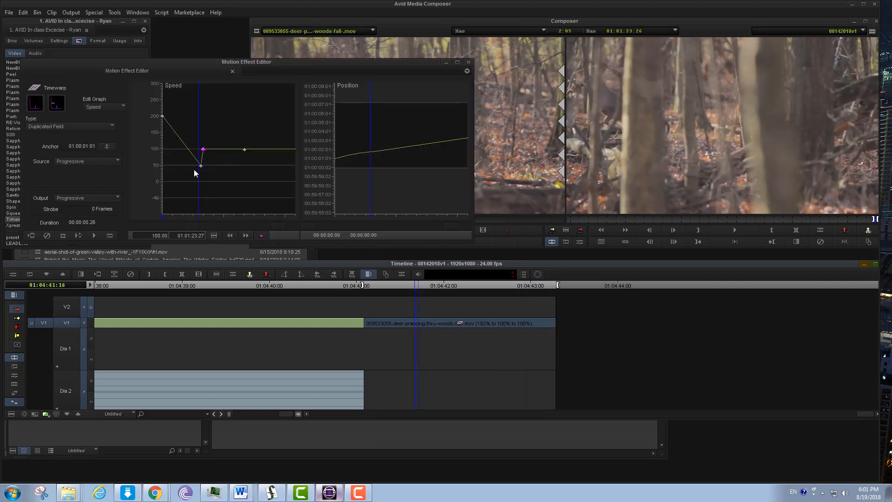